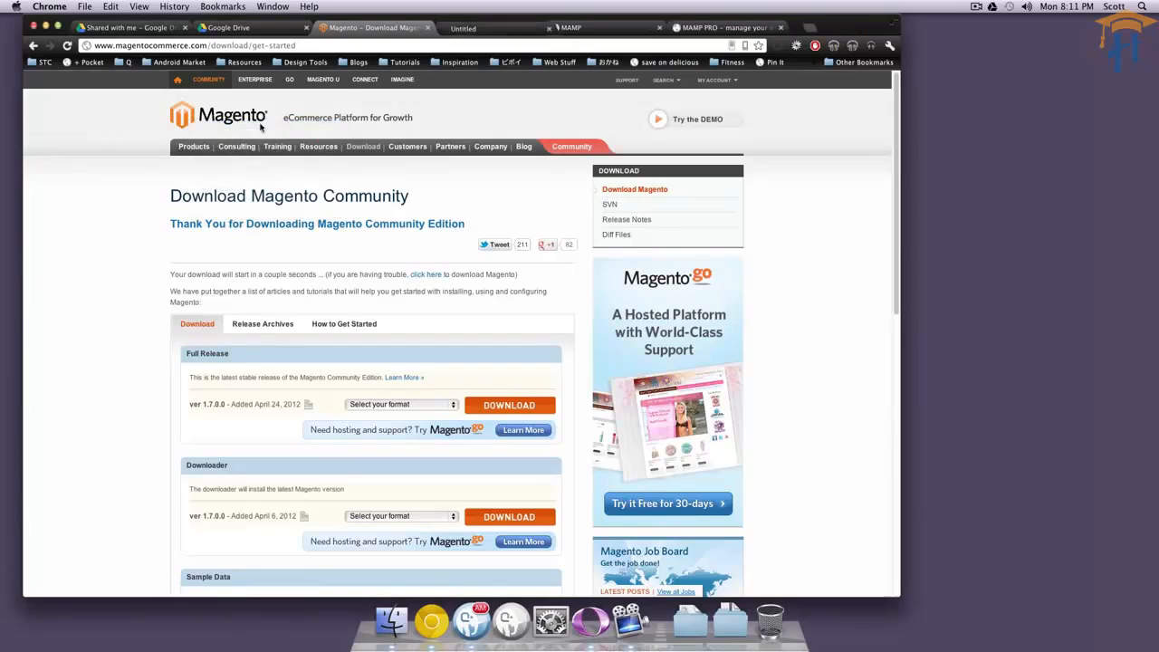
Open the magentocommerce.com home page and look over its content and download options.
{"action": "left_click", "coordinate": [487, 30]}
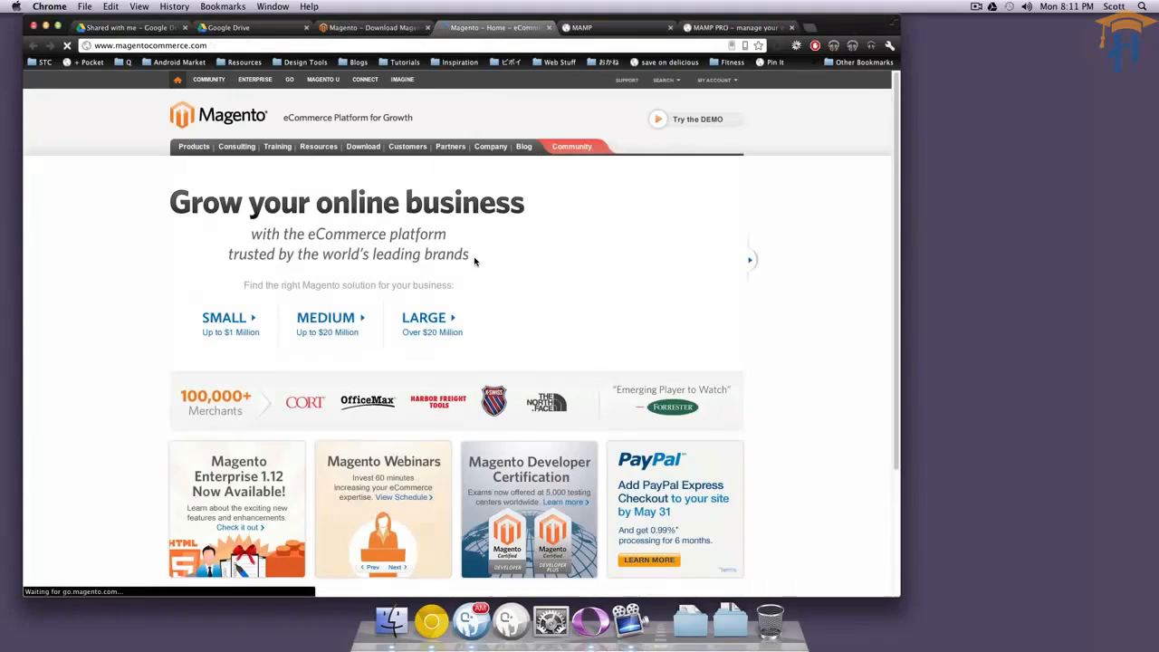
{"action": "scroll", "coordinate": [561, 212], "scroll_direction": "down", "scroll_amount": 3}
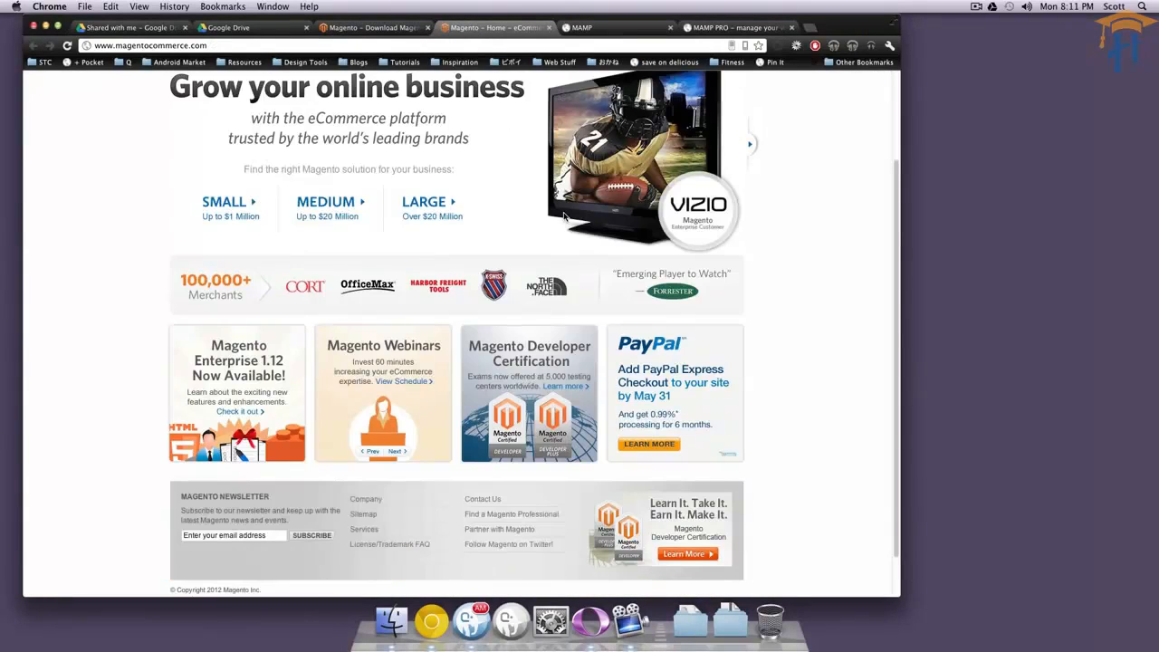
{"action": "scroll", "coordinate": [565, 218], "scroll_direction": "down", "scroll_amount": 1}
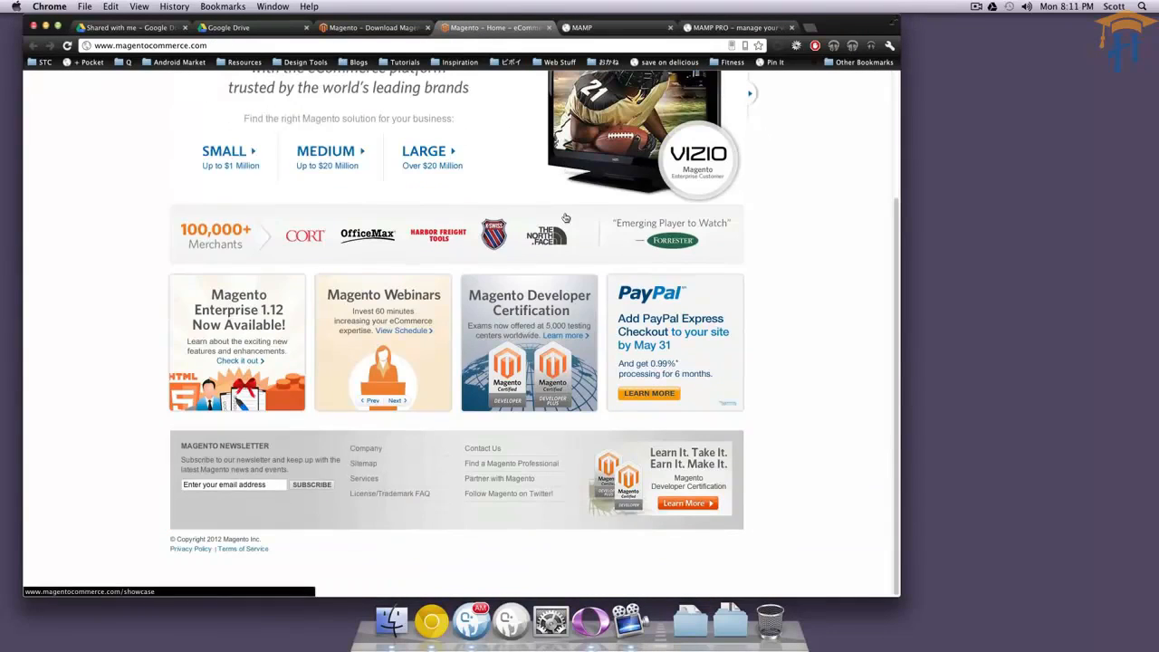
{"action": "scroll", "coordinate": [565, 218], "scroll_direction": "up", "scroll_amount": 4}
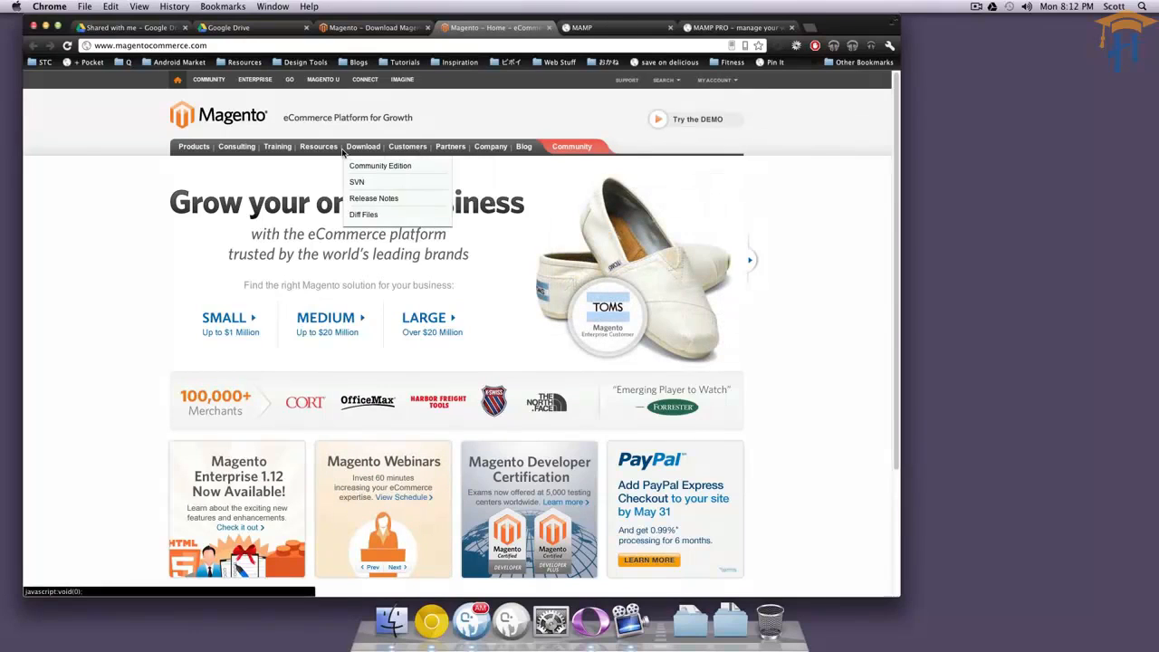
{"action": "mouse_move", "coordinate": [330, 154]}
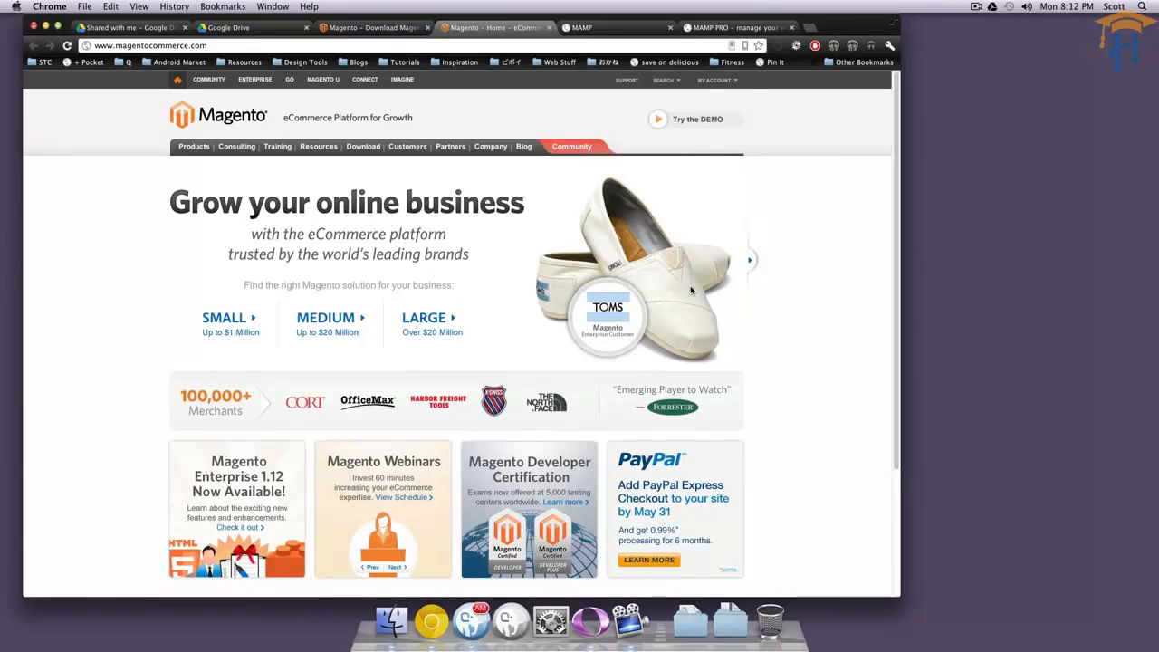
Go to the Download Magento Community page and view the file formats offered for the Full Release.
{"action": "mouse_move", "coordinate": [366, 150]}
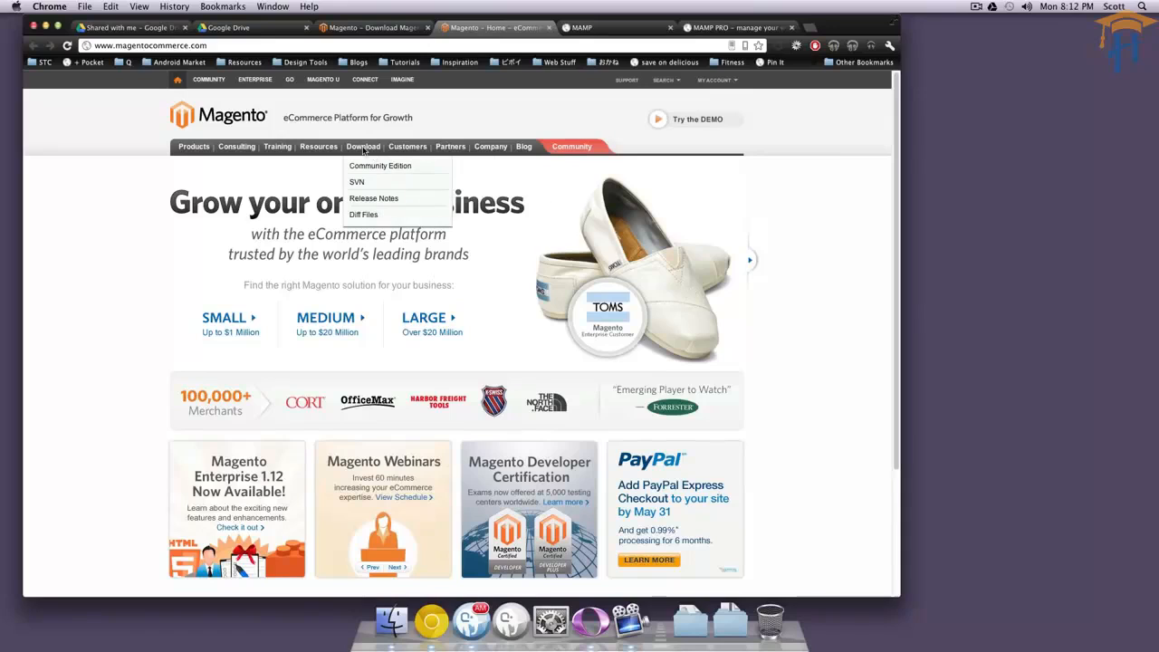
{"action": "left_click", "coordinate": [361, 173]}
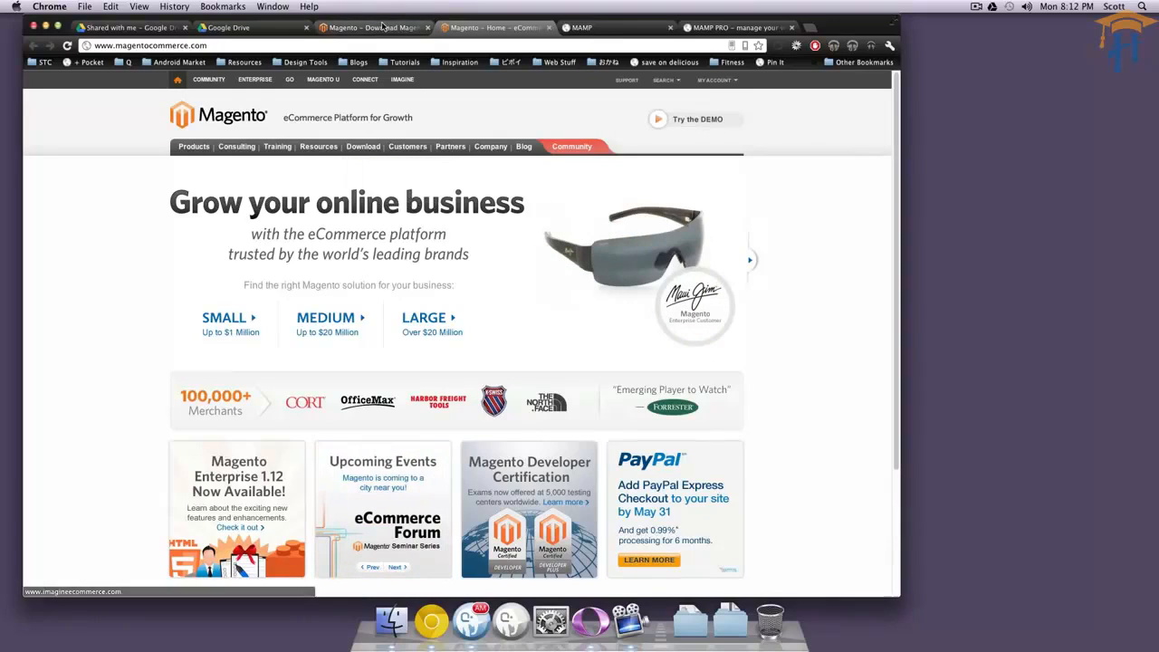
{"action": "scroll", "coordinate": [546, 308], "scroll_direction": "down", "scroll_amount": 3}
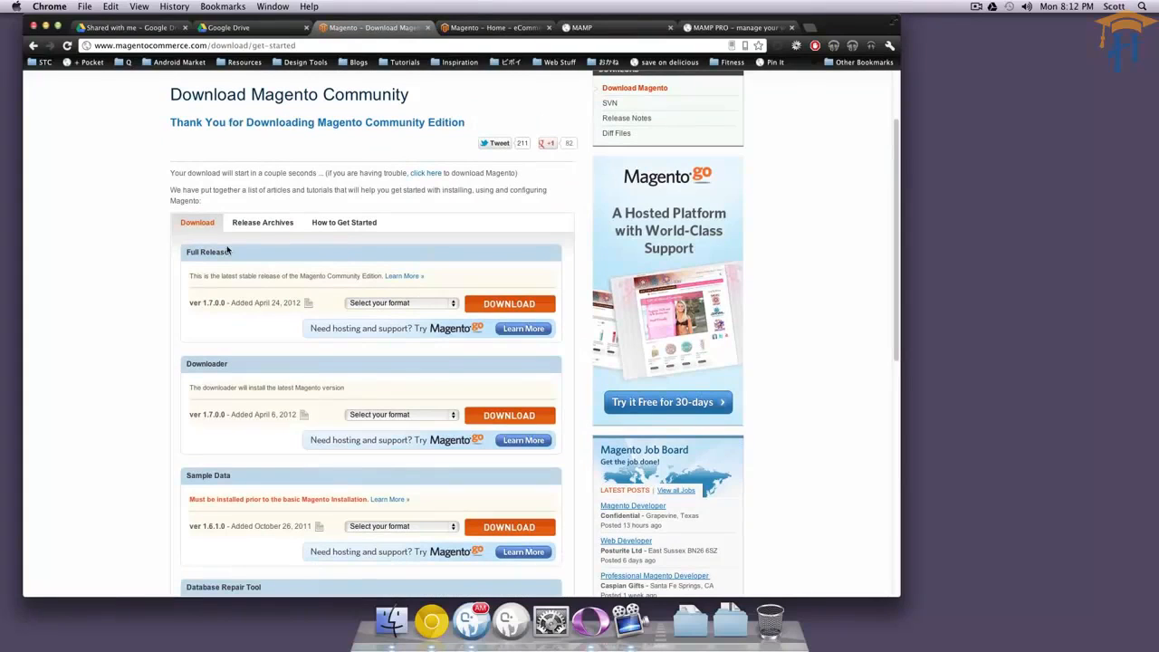
{"action": "left_click", "coordinate": [437, 305]}
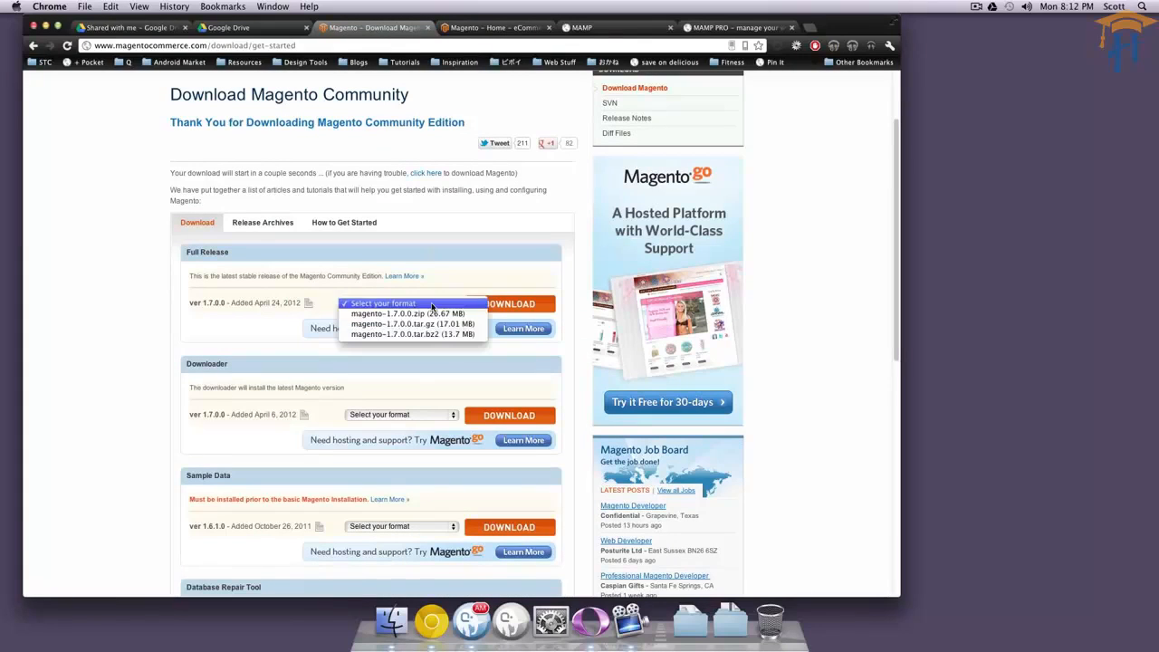
{"action": "left_click", "coordinate": [479, 270]}
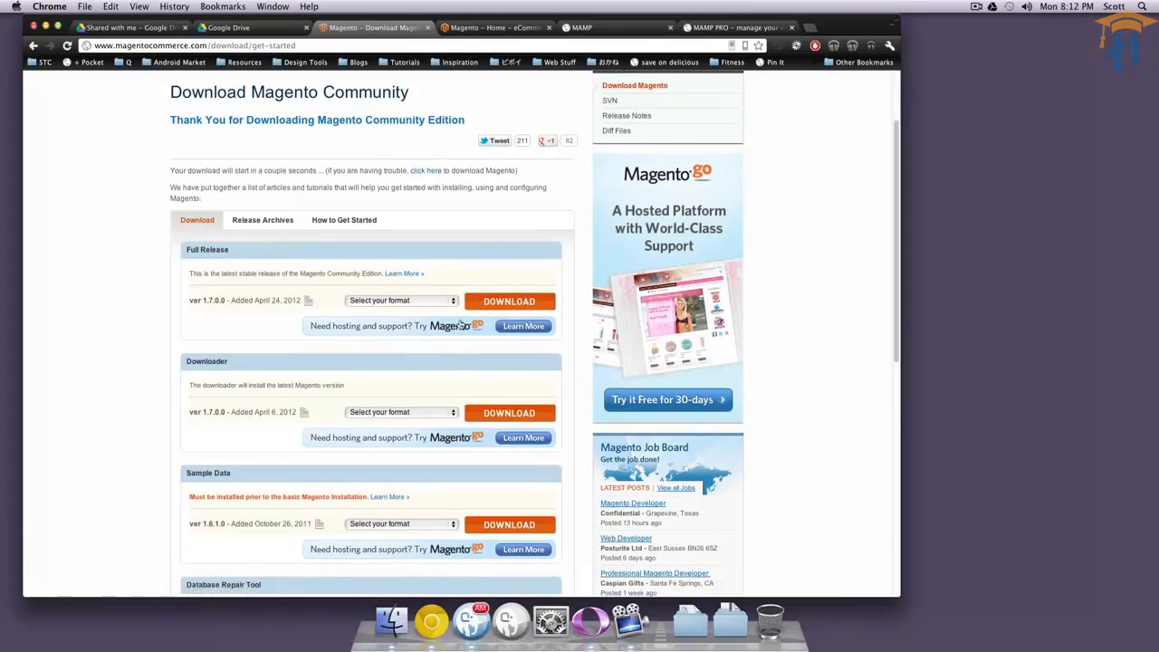
Examine the remaining Magento Community downloads, in particular the Sample Data package.
{"action": "scroll", "coordinate": [380, 297], "scroll_direction": "down", "scroll_amount": 2}
{"action": "scroll", "coordinate": [380, 297], "scroll_direction": "down", "scroll_amount": 3}
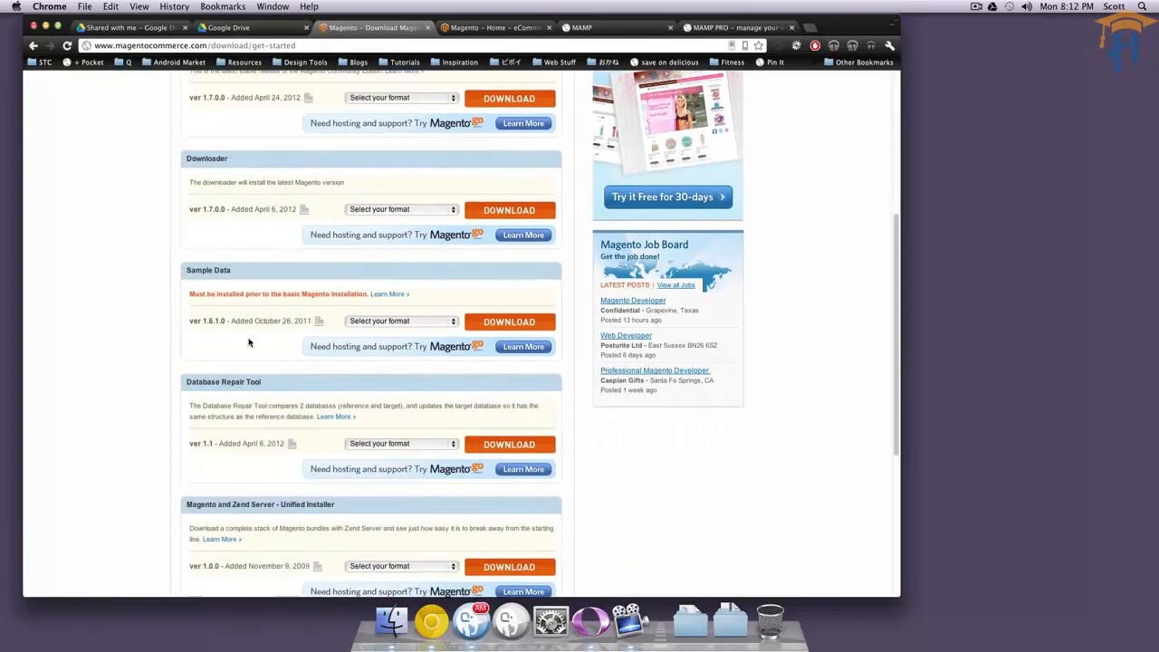
{"action": "left_click_drag", "start_coordinate": [185, 269], "coordinate": [284, 270]}
{"action": "scroll", "coordinate": [498, 332], "scroll_direction": "up", "scroll_amount": 4}
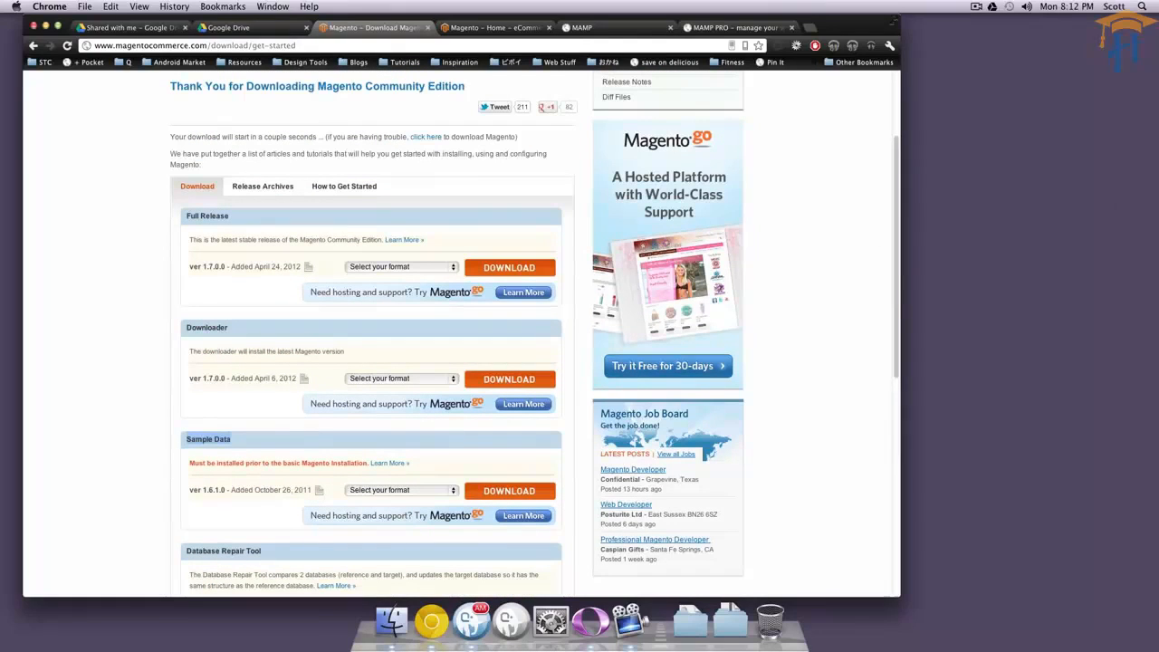
Switch to MAMP PRO, review the magento.levelup host's settings and disk location, and close its window.
{"action": "left_click_drag", "start_coordinate": [1158, 134], "coordinate": [879, 110]}
{"action": "left_click_drag", "start_coordinate": [772, 110], "coordinate": [842, 151]}
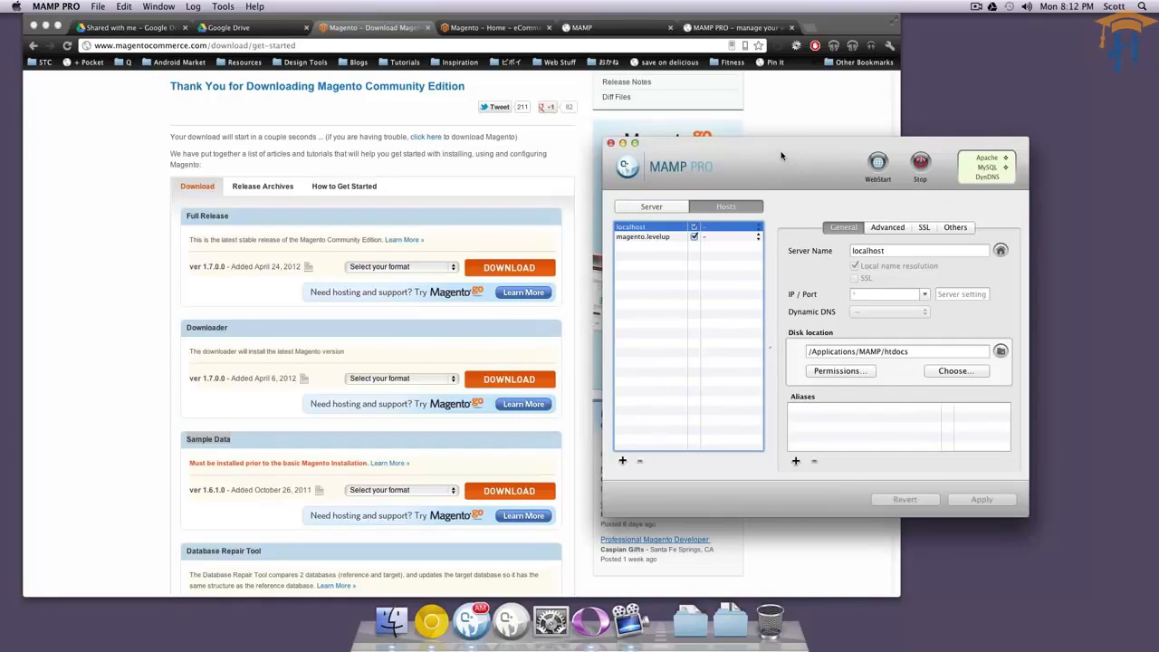
{"action": "left_click_drag", "start_coordinate": [782, 156], "coordinate": [787, 200]}
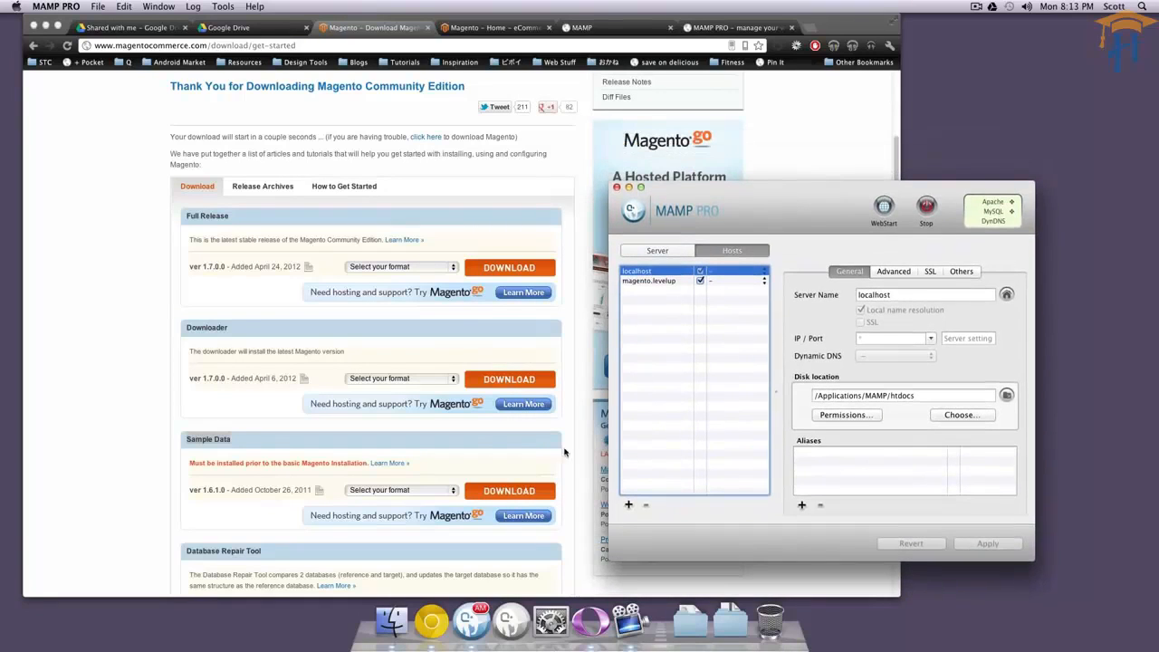
{"action": "left_click", "coordinate": [648, 281]}
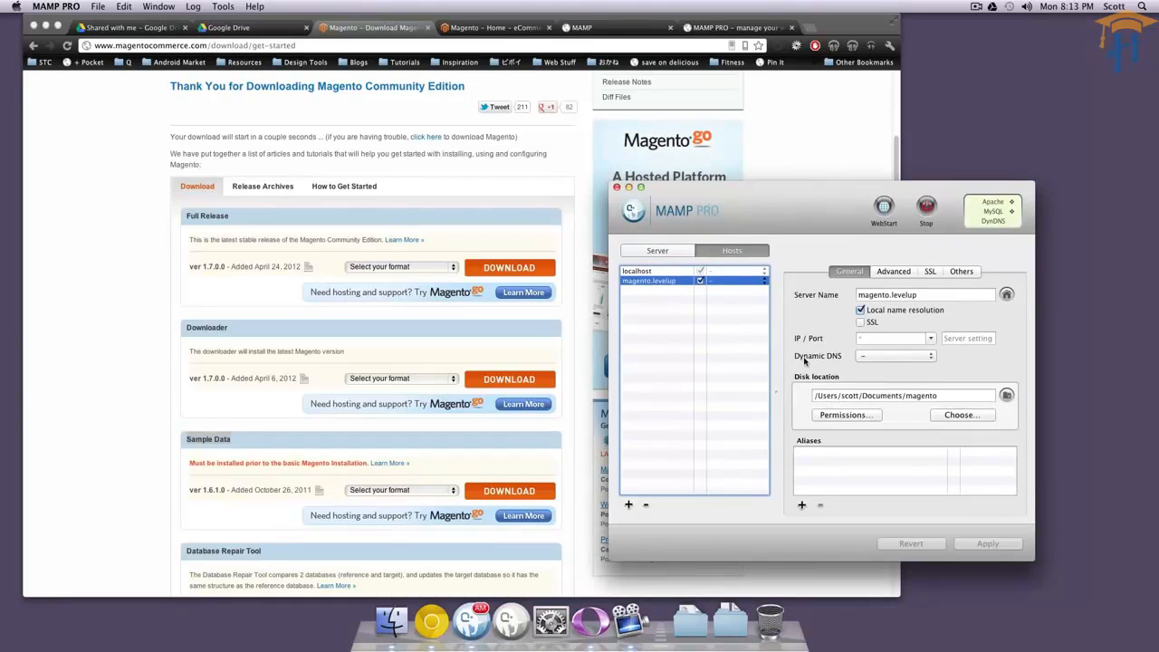
{"action": "left_click", "coordinate": [876, 393]}
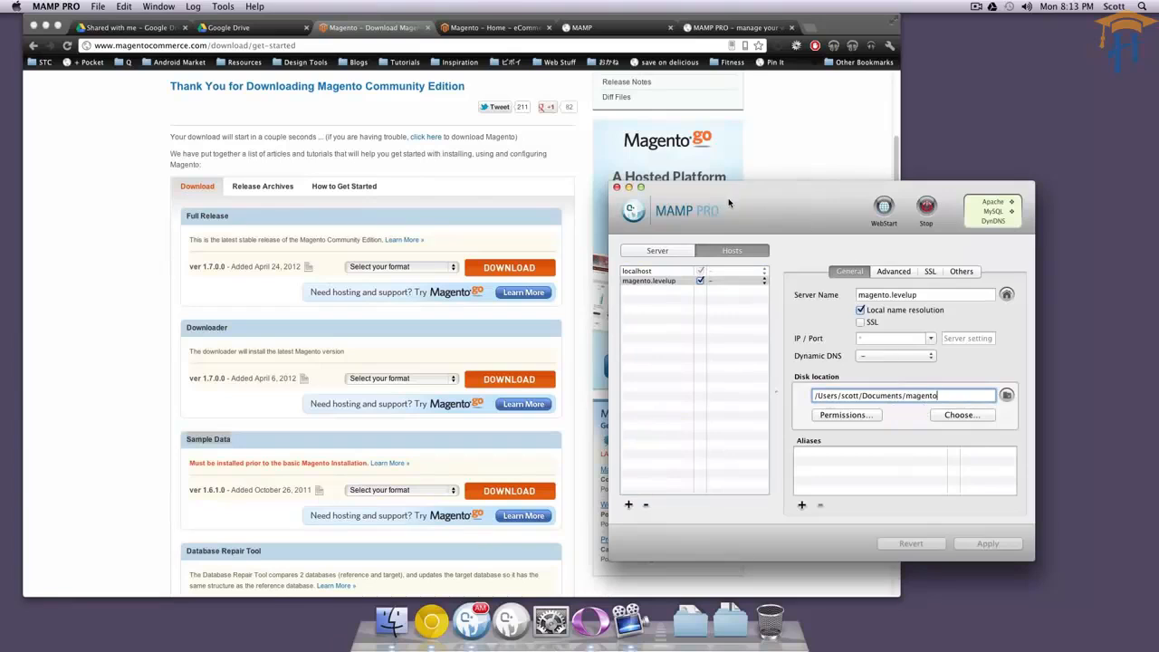
{"action": "left_click_drag", "start_coordinate": [719, 203], "coordinate": [744, 167]}
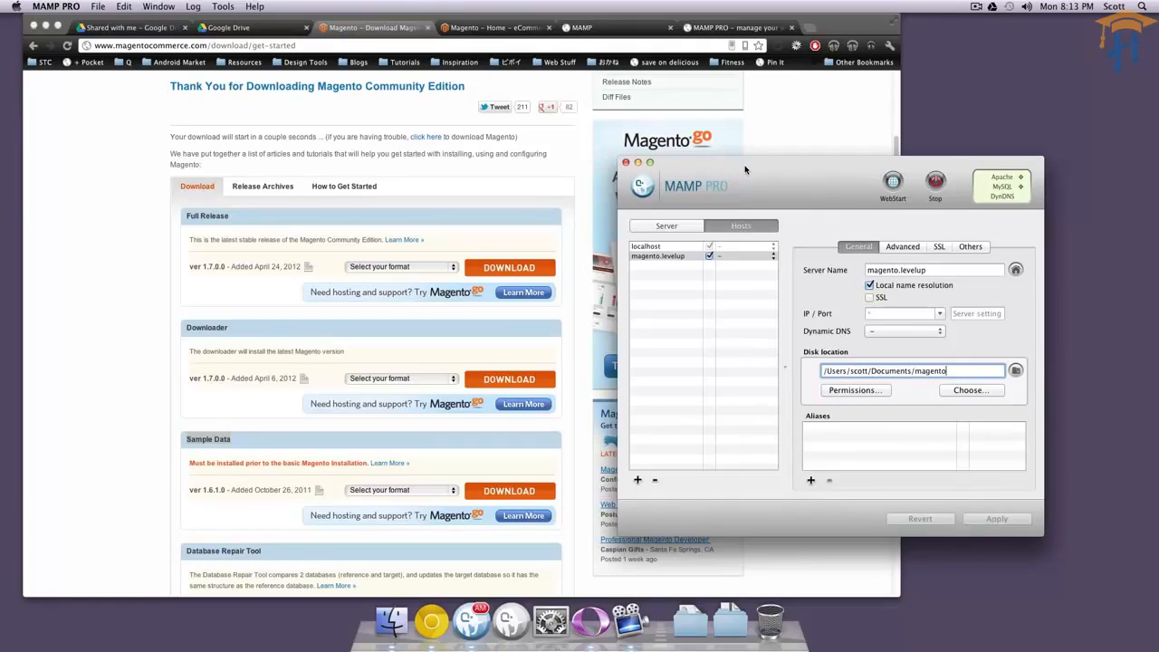
{"action": "key", "text": "super+w"}
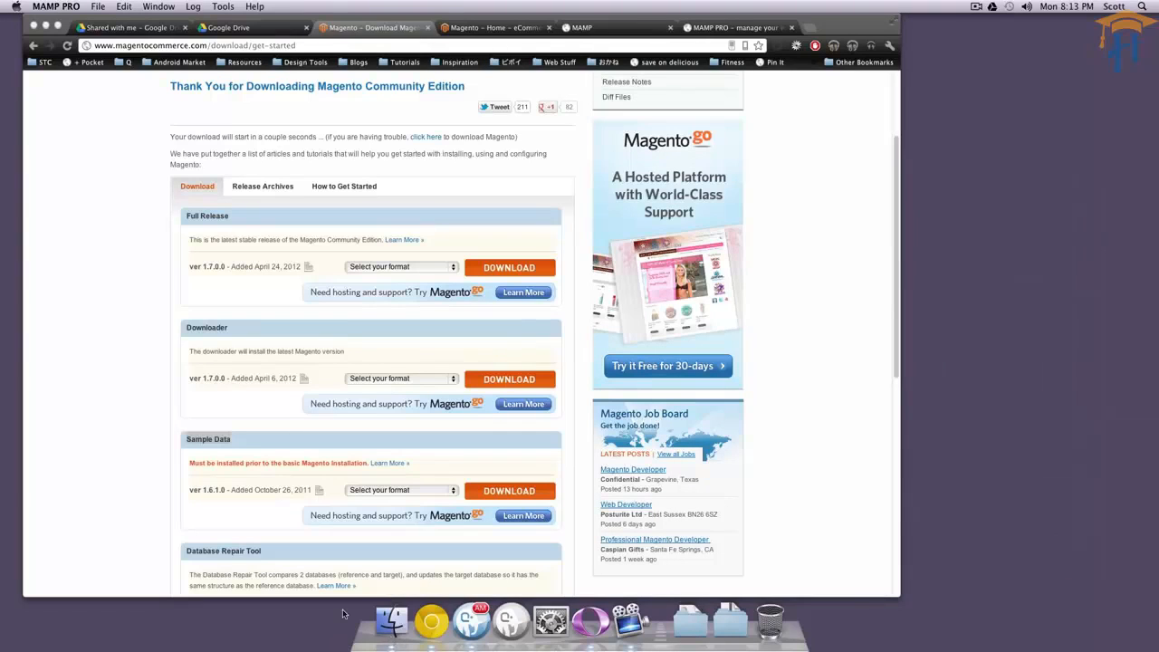
Switch to Finder and inspect the magento-sample-data-1.6.1.0 folder's SQL file and media folder in Downloads.
{"action": "left_click", "coordinate": [391, 620]}
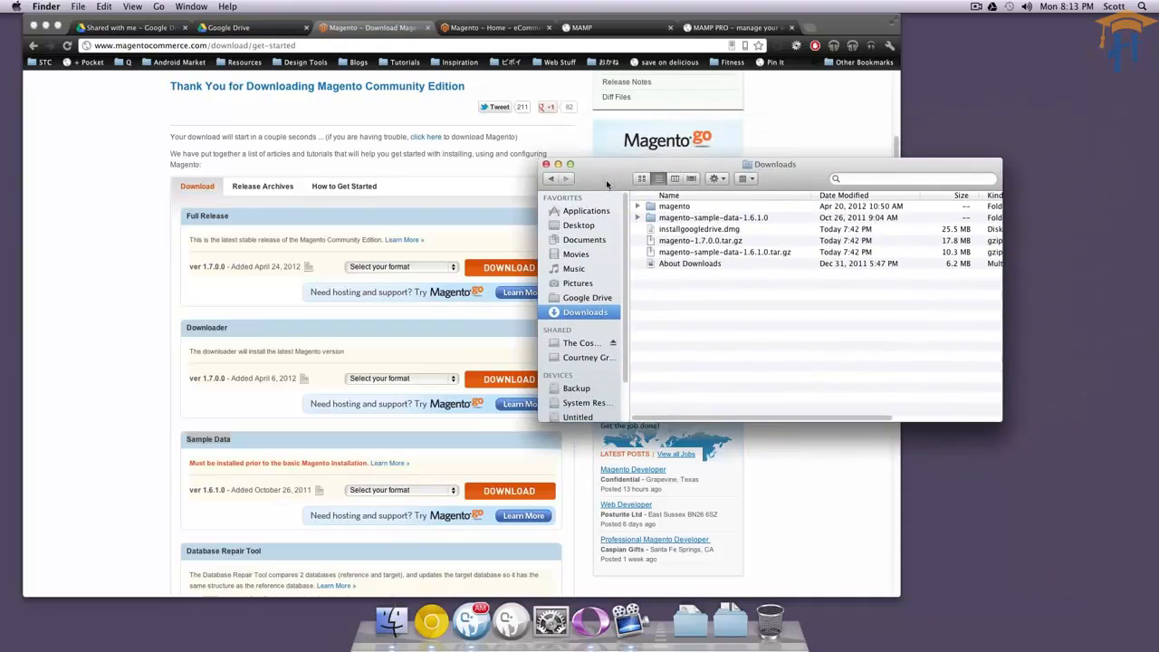
{"action": "left_click", "coordinate": [639, 218]}
{"action": "left_click", "coordinate": [640, 218]}
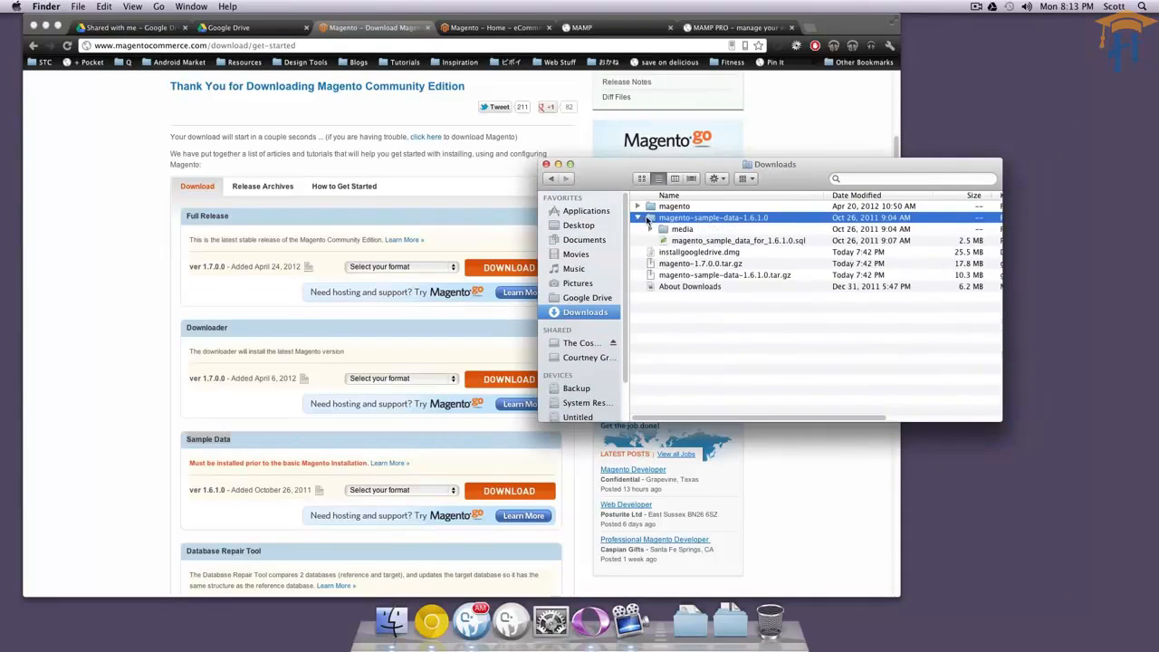
{"action": "left_click", "coordinate": [754, 242]}
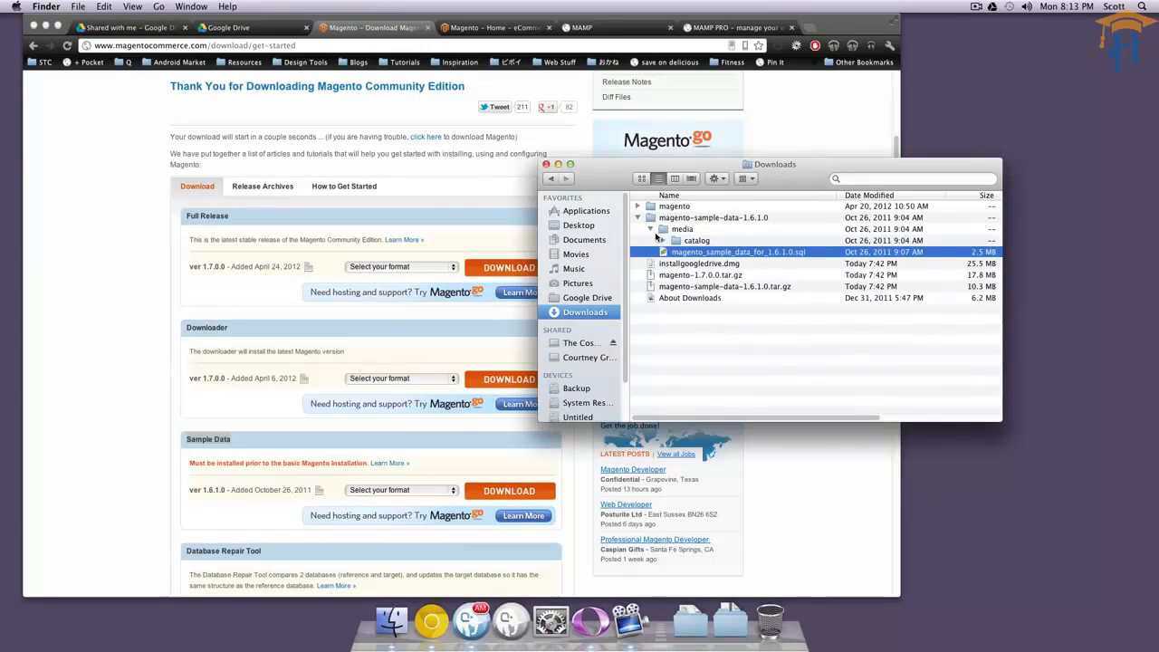
{"action": "left_click", "coordinate": [650, 229]}
{"action": "left_click_drag", "start_coordinate": [706, 169], "coordinate": [820, 140]}
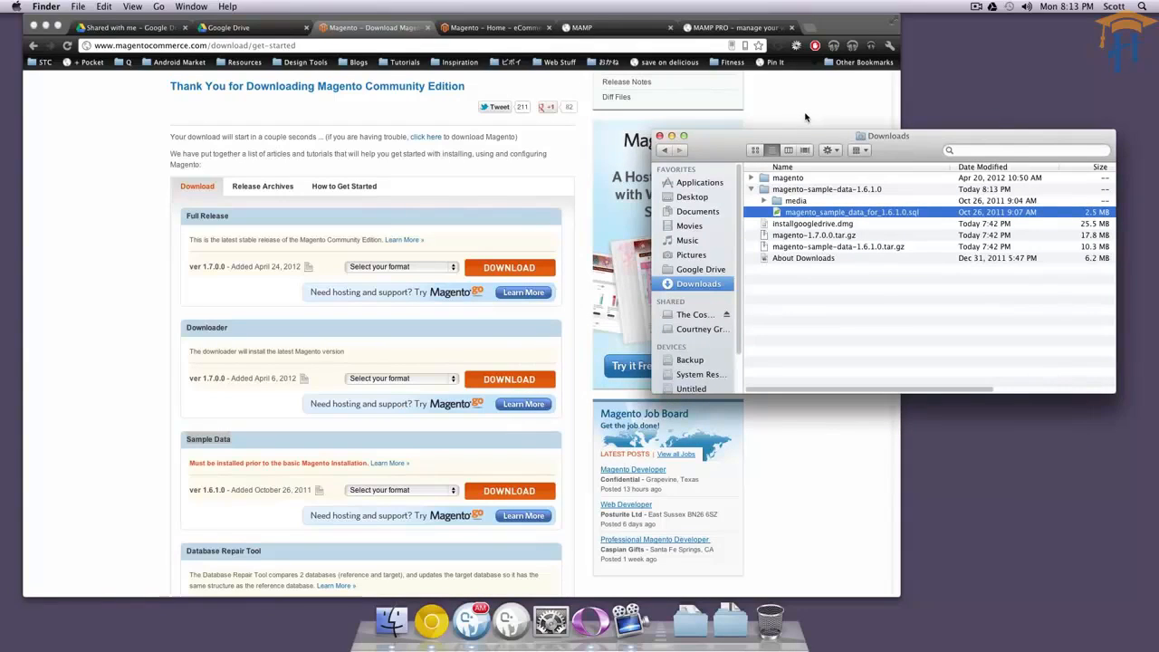
Switch to phpMyAdmin in Chrome and create a new database named level_mag.
{"action": "left_click", "coordinate": [807, 102]}
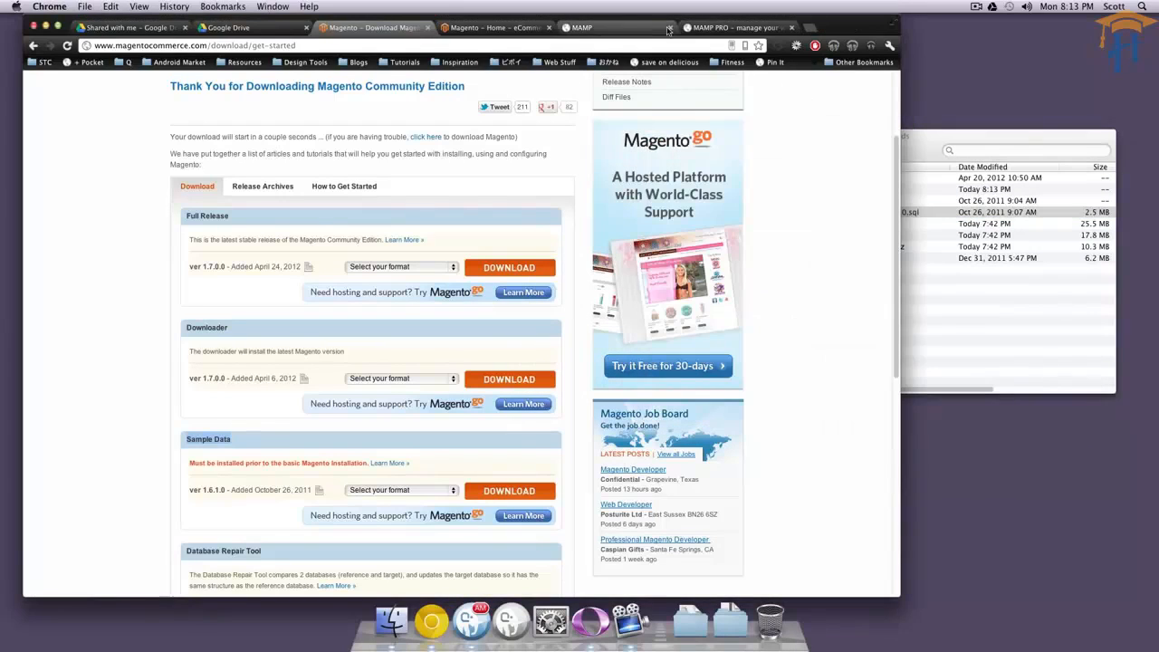
{"action": "left_click", "coordinate": [639, 32]}
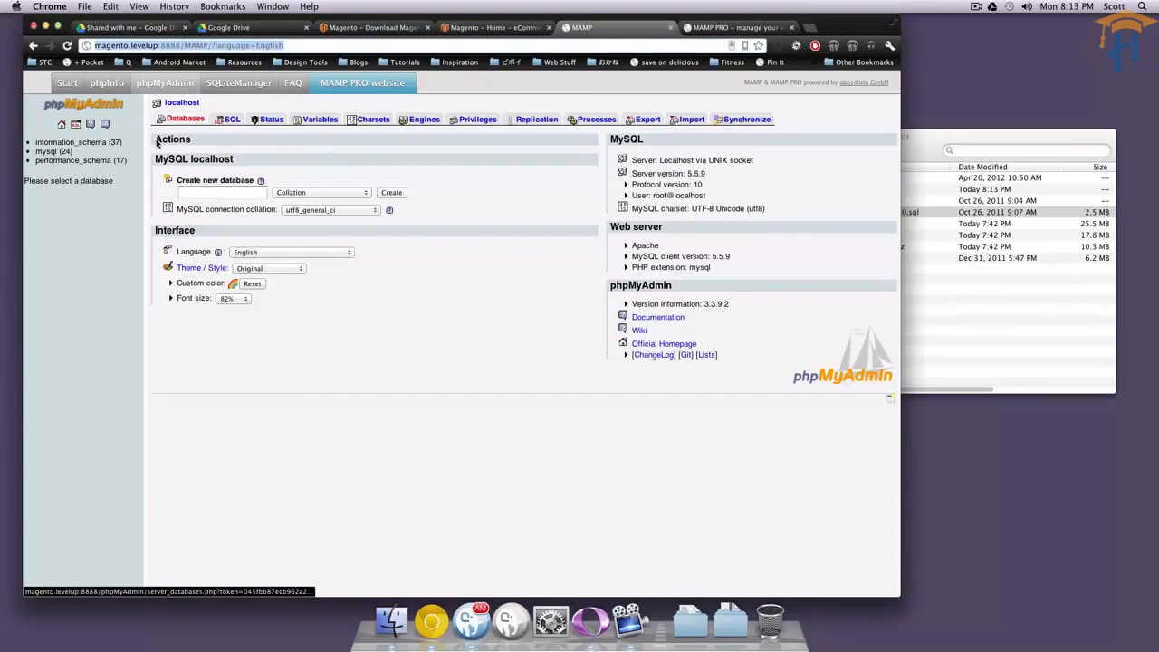
{"action": "left_click", "coordinate": [210, 193]}
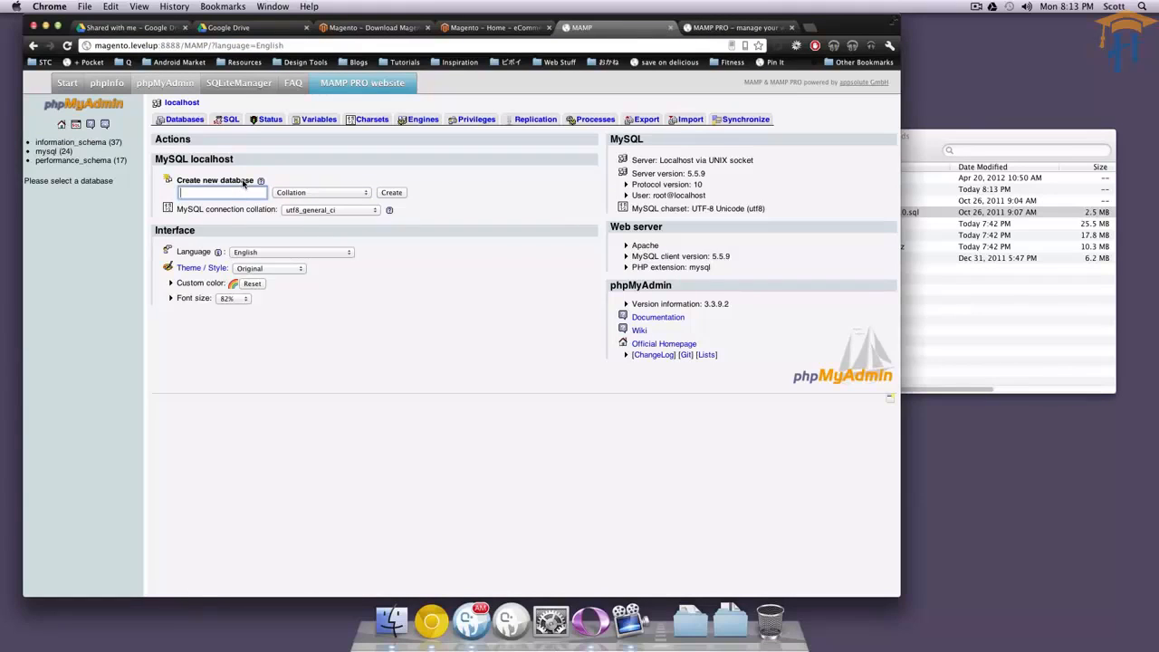
{"action": "type", "text": "level_mag"}
{"action": "left_click_drag", "start_coordinate": [231, 190], "coordinate": [174, 188]}
{"action": "left_click", "coordinate": [486, 227]}
{"action": "left_click_drag", "start_coordinate": [252, 199], "coordinate": [189, 190]}
{"action": "left_click", "coordinate": [392, 194]}
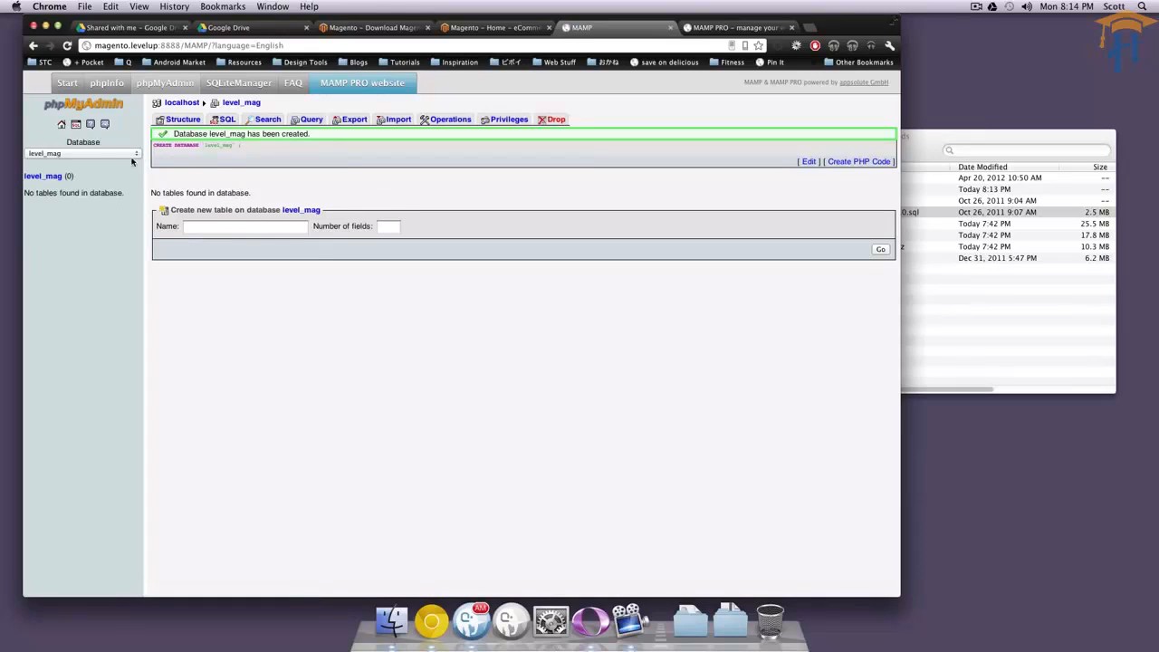
Import magento_sample_data_for_1.6.1.0.sql from the Downloads sample data folder into the level_mag database.
{"action": "left_click", "coordinate": [39, 178]}
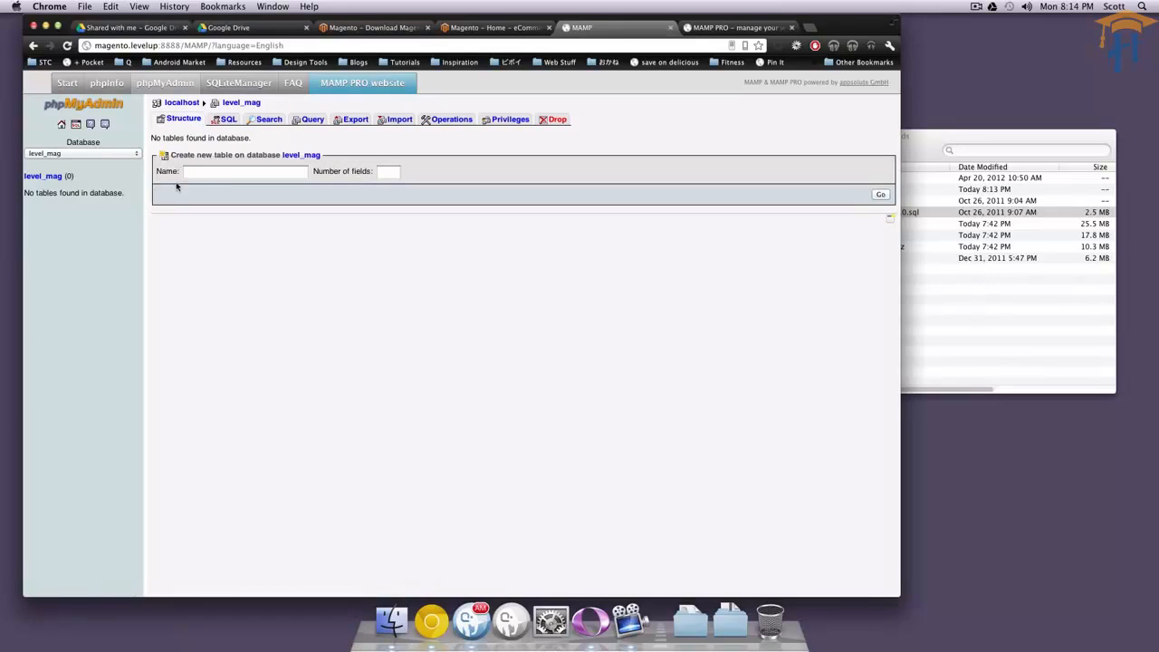
{"action": "left_click", "coordinate": [386, 122]}
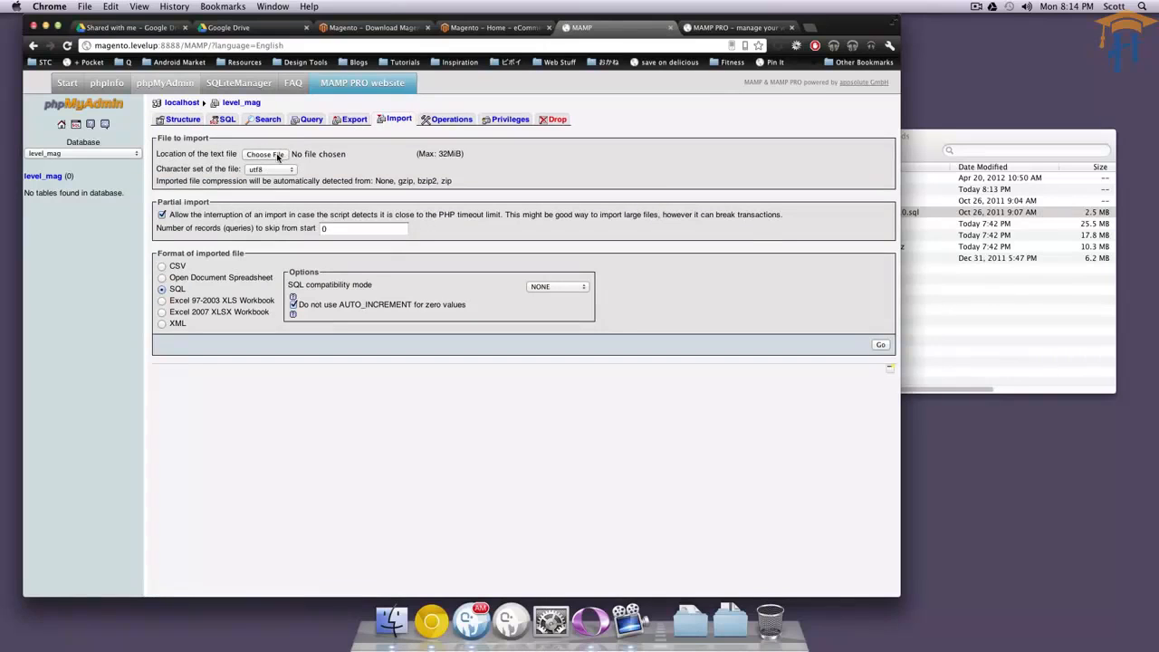
{"action": "left_click", "coordinate": [278, 156]}
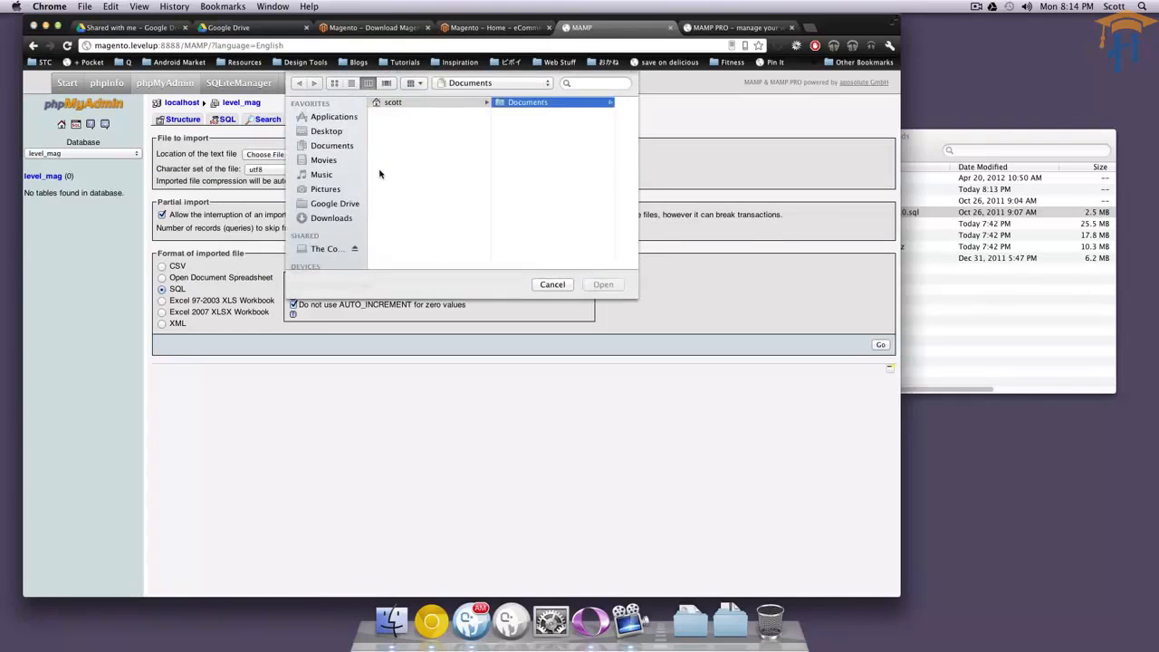
{"action": "left_click", "coordinate": [341, 218]}
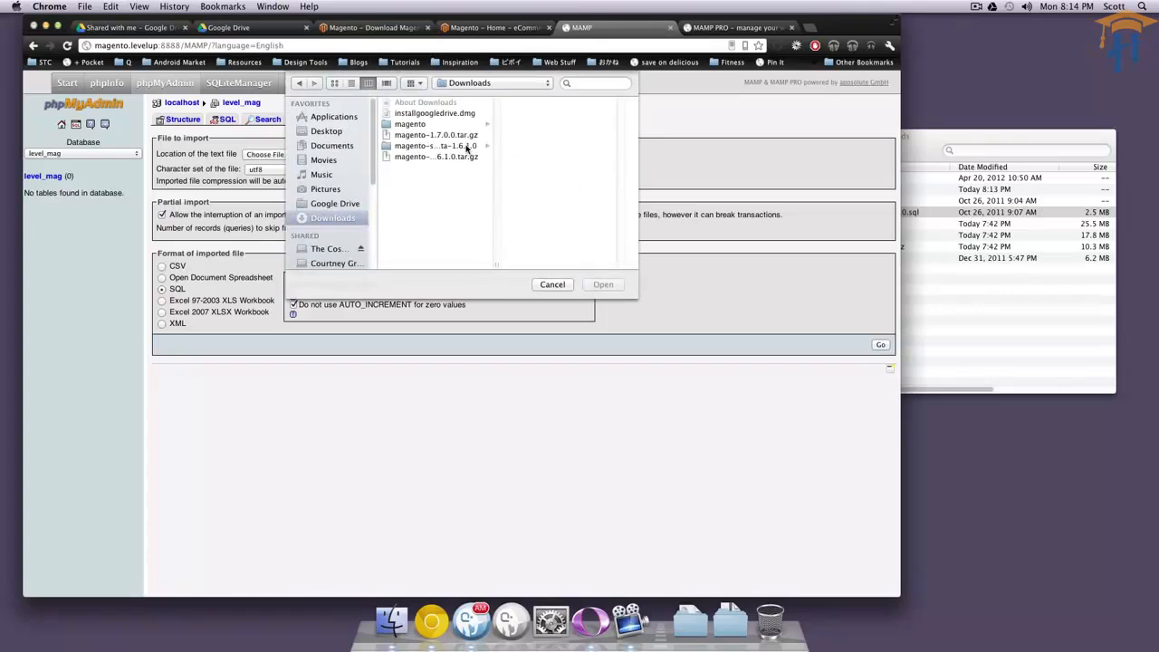
{"action": "left_click", "coordinate": [453, 146]}
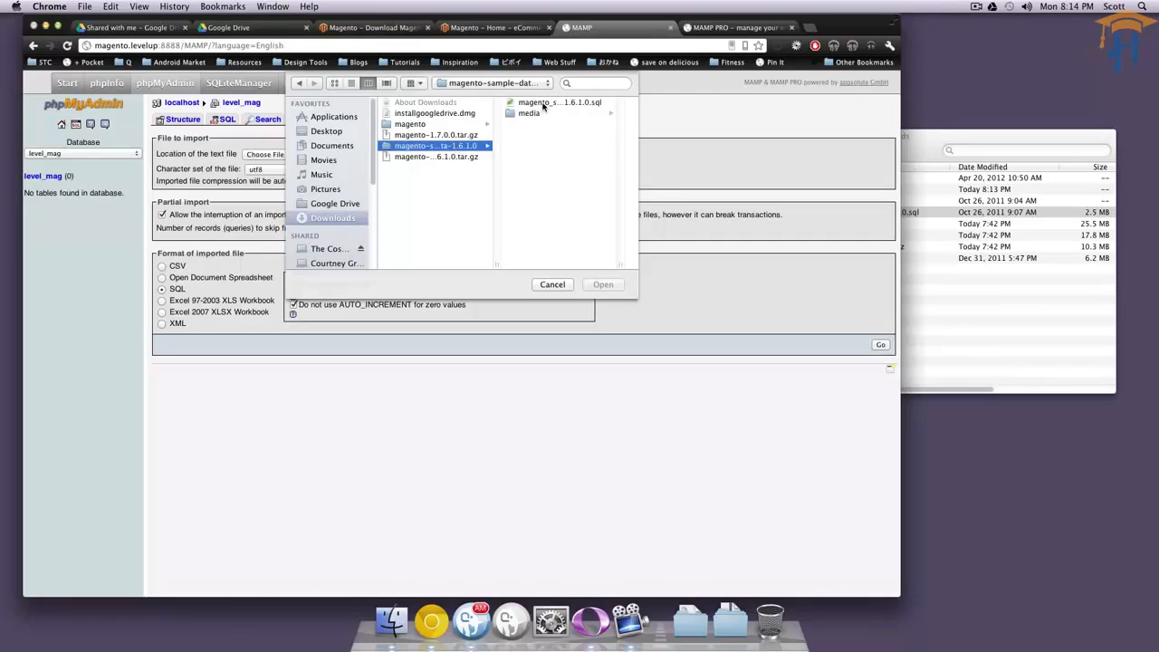
{"action": "left_click", "coordinate": [546, 104]}
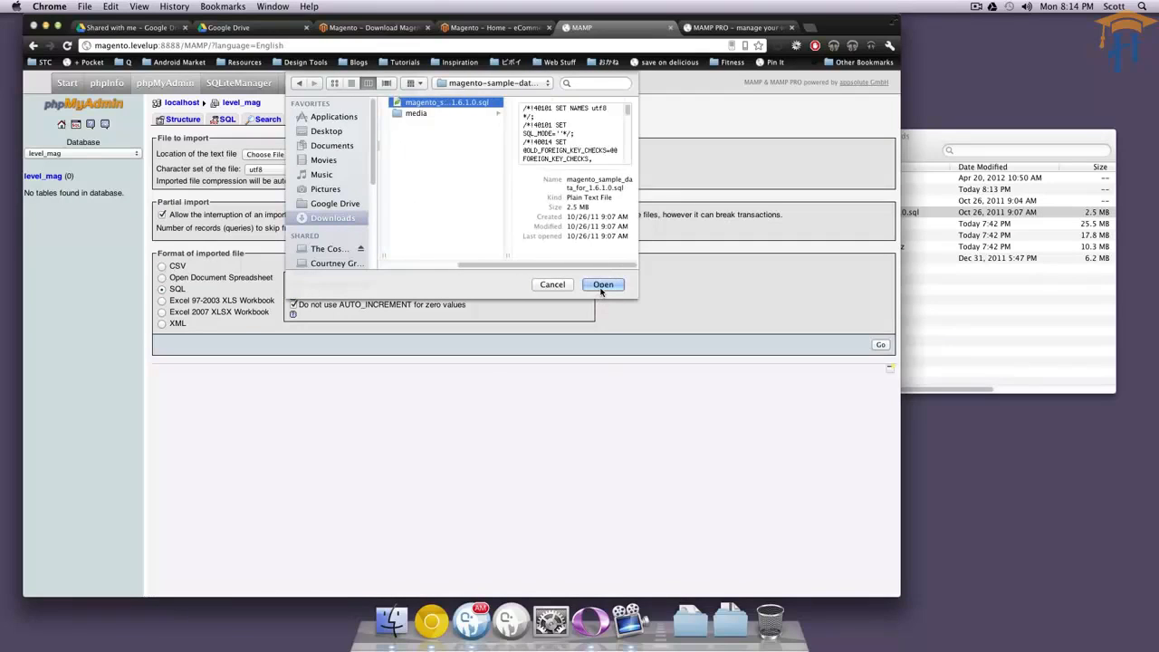
{"action": "left_click", "coordinate": [602, 287]}
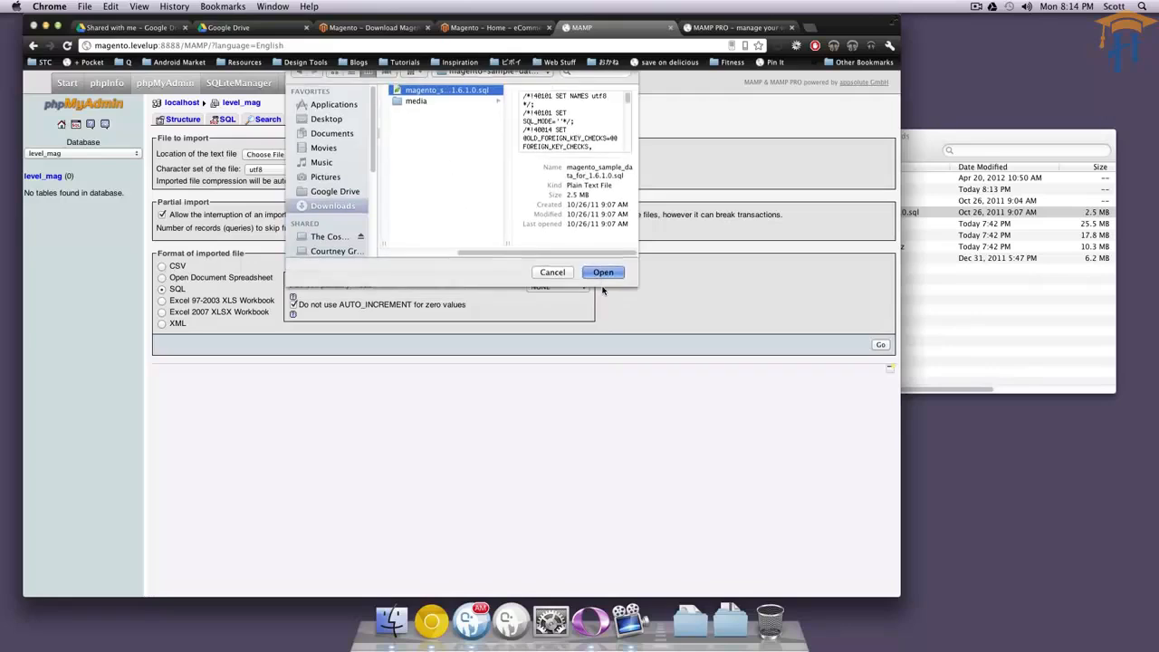
{"action": "left_click", "coordinate": [880, 344]}
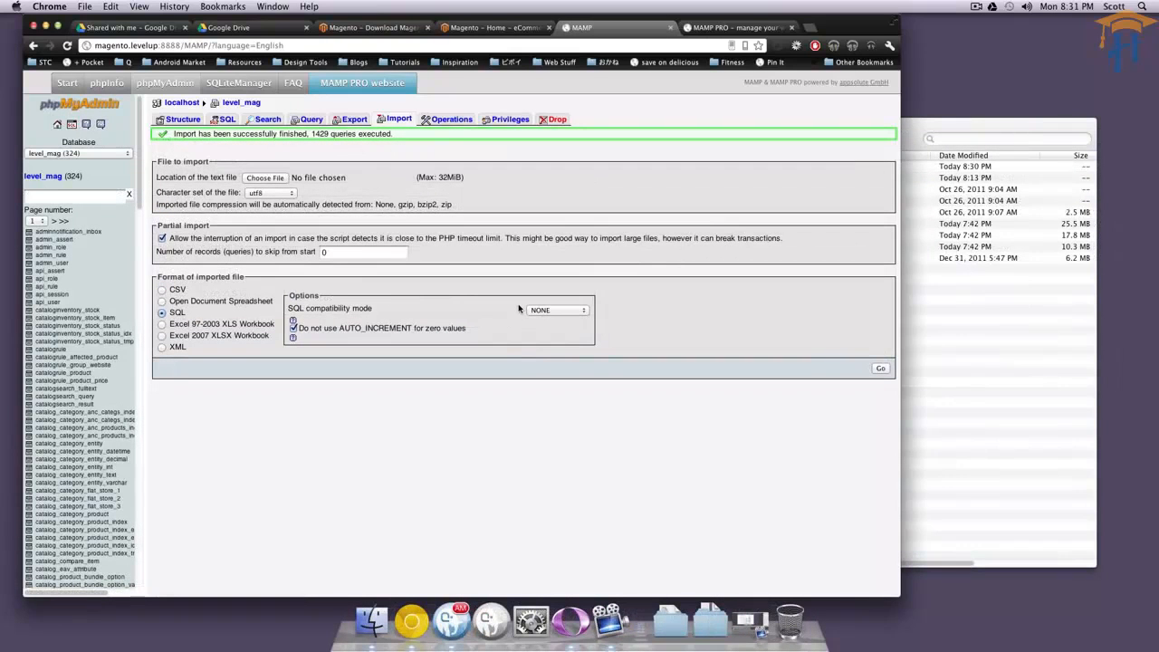
Check the result message of the SQL import.
{"action": "left_click_drag", "start_coordinate": [166, 133], "coordinate": [413, 133]}
{"action": "left_click", "coordinate": [455, 148]}
{"action": "left_click_drag", "start_coordinate": [169, 139], "coordinate": [420, 133]}
View the magento and sample data folders in Finder's Downloads, and return to phpMyAdmin in Chrome.
{"action": "left_click", "coordinate": [938, 127]}
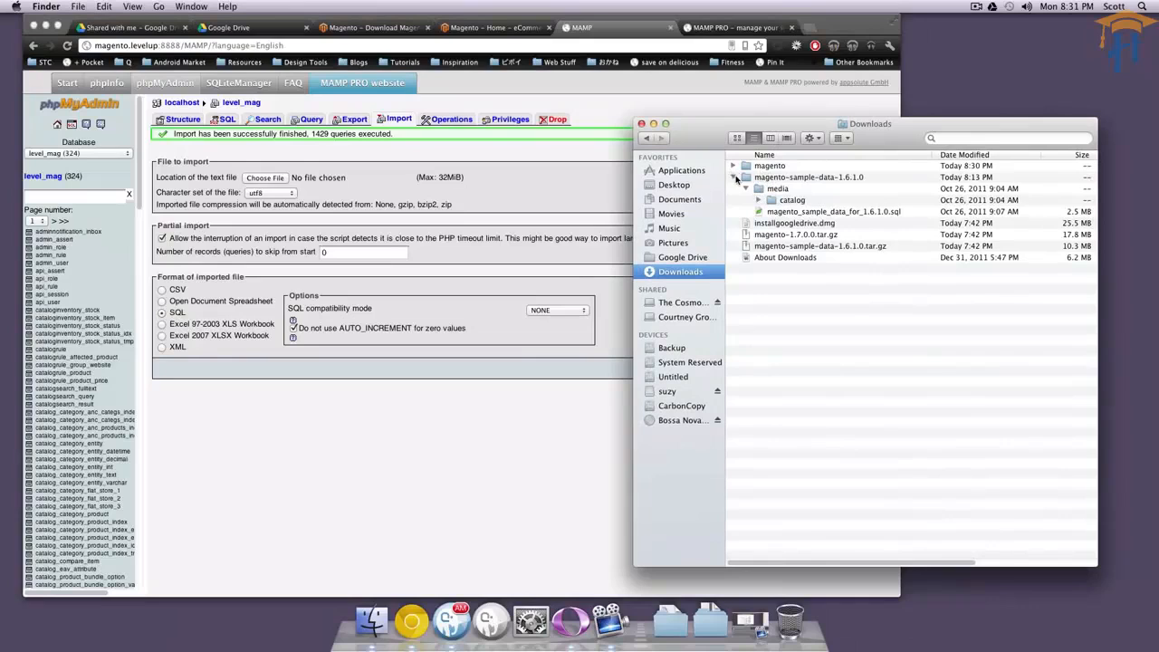
{"action": "left_click_drag", "start_coordinate": [702, 128], "coordinate": [675, 104]}
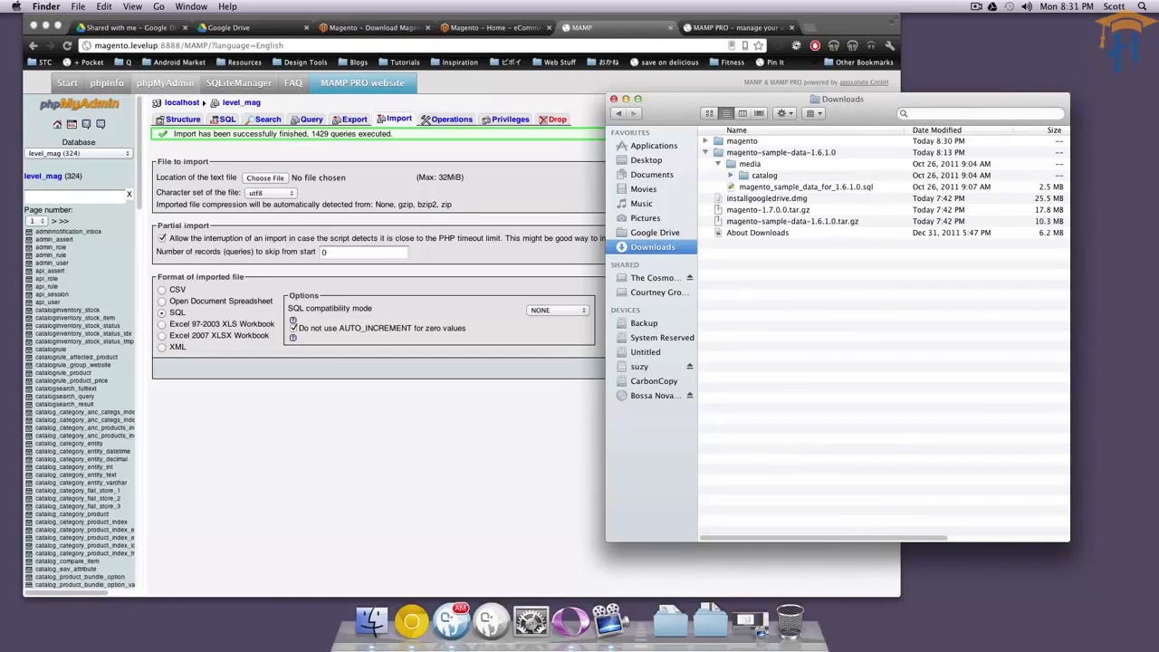
{"action": "left_click", "coordinate": [565, 191]}
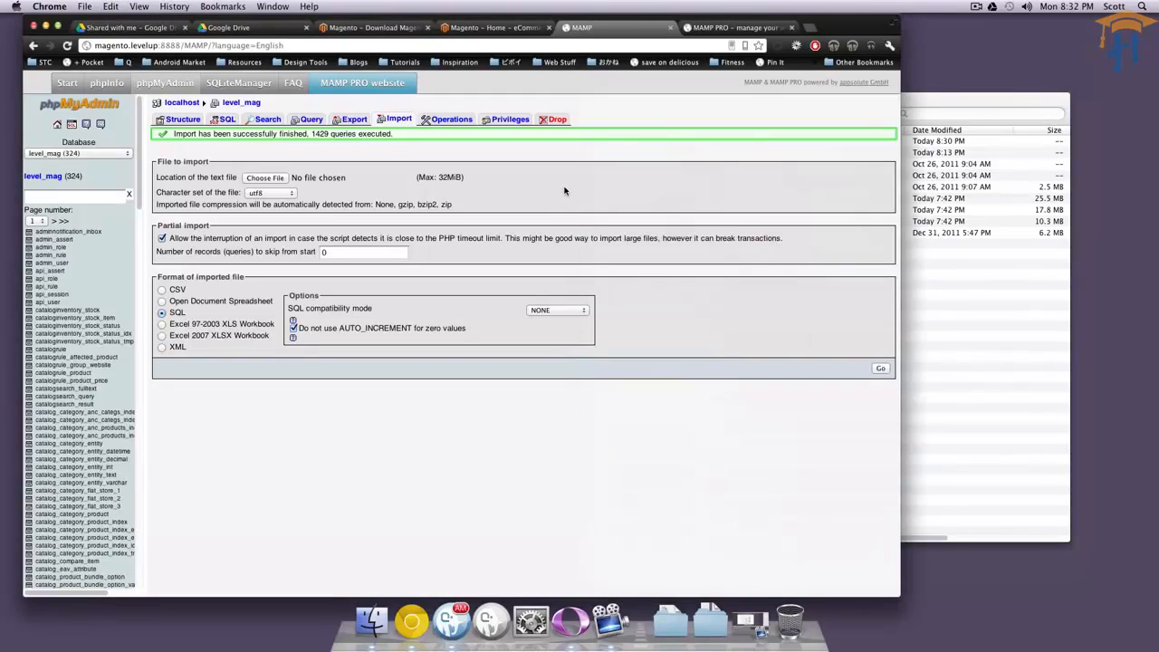